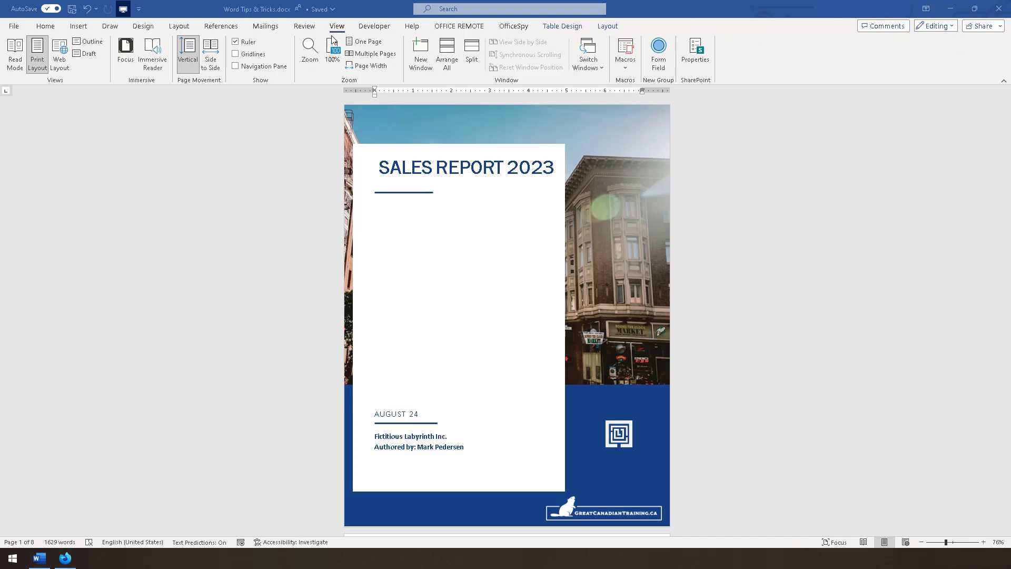
Split the report window into two separately scrolling panes.
{"action": "left_click", "coordinate": [472, 52]}
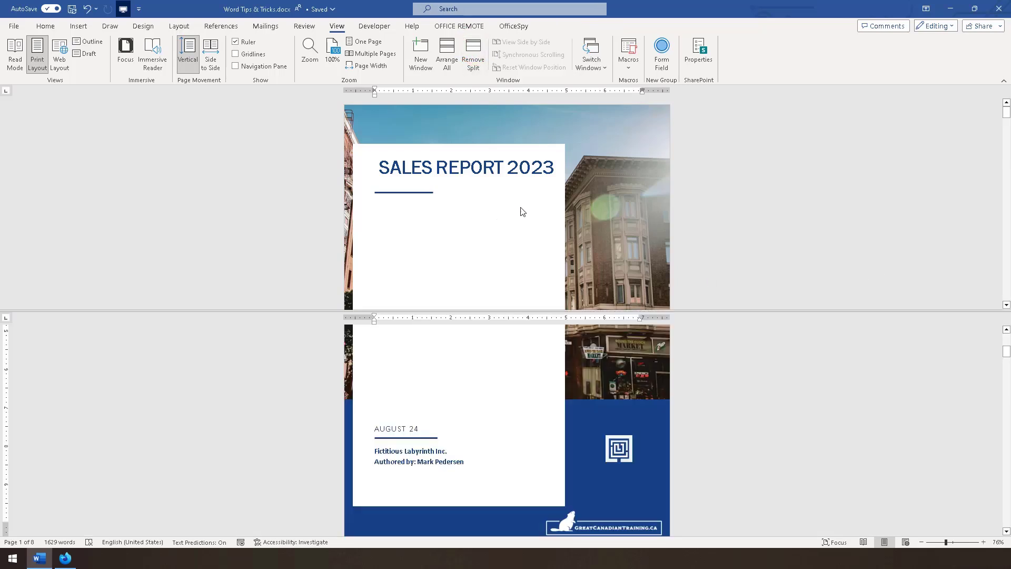
{"action": "scroll", "coordinate": [522, 211], "scroll_direction": "down", "scroll_amount": 2}
{"action": "scroll", "coordinate": [523, 210], "scroll_direction": "down", "scroll_amount": 3}
{"action": "scroll", "coordinate": [523, 210], "scroll_direction": "down", "scroll_amount": 1}
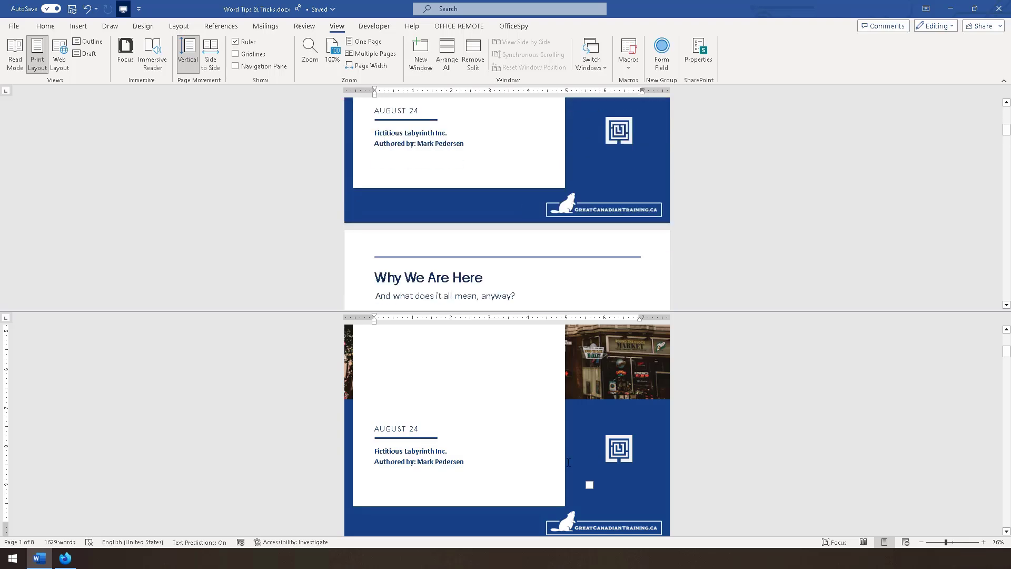
{"action": "scroll", "coordinate": [567, 461], "scroll_direction": "down", "scroll_amount": 2}
{"action": "scroll", "coordinate": [568, 412], "scroll_direction": "down", "scroll_amount": 3}
{"action": "scroll", "coordinate": [509, 175], "scroll_direction": "down", "scroll_amount": 2}
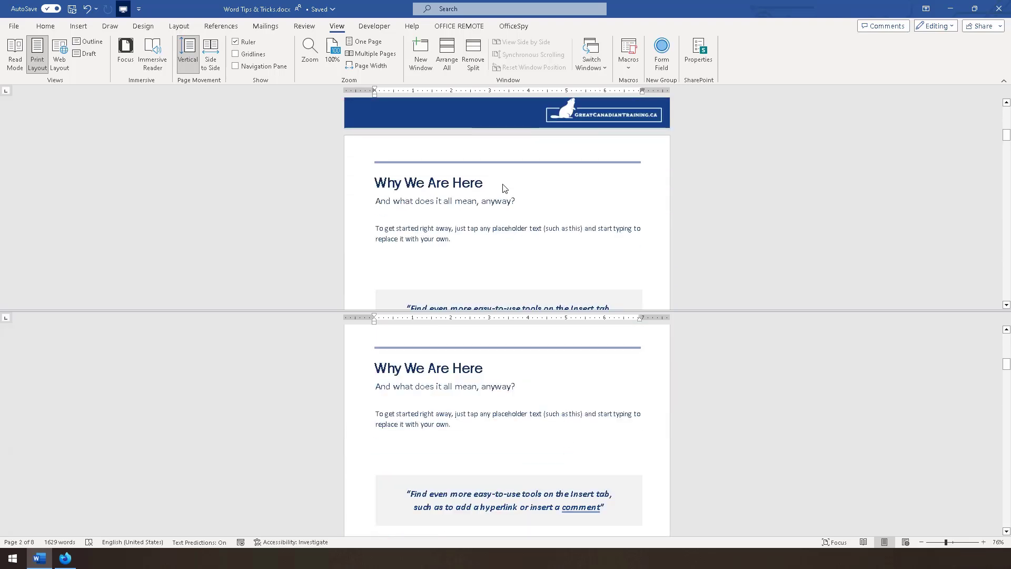
{"action": "scroll", "coordinate": [503, 189], "scroll_direction": "down", "scroll_amount": 1}
{"action": "scroll", "coordinate": [503, 189], "scroll_direction": "down", "scroll_amount": 1}
{"action": "scroll", "coordinate": [505, 192], "scroll_direction": "down", "scroll_amount": 2}
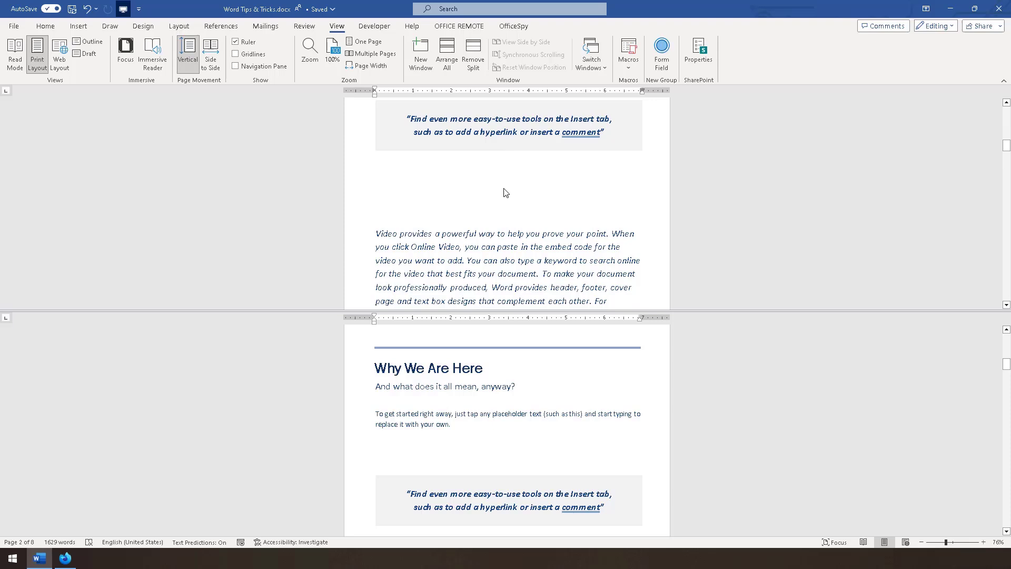
{"action": "scroll", "coordinate": [506, 192], "scroll_direction": "down", "scroll_amount": 1}
{"action": "scroll", "coordinate": [597, 197], "scroll_direction": "down", "scroll_amount": 1}
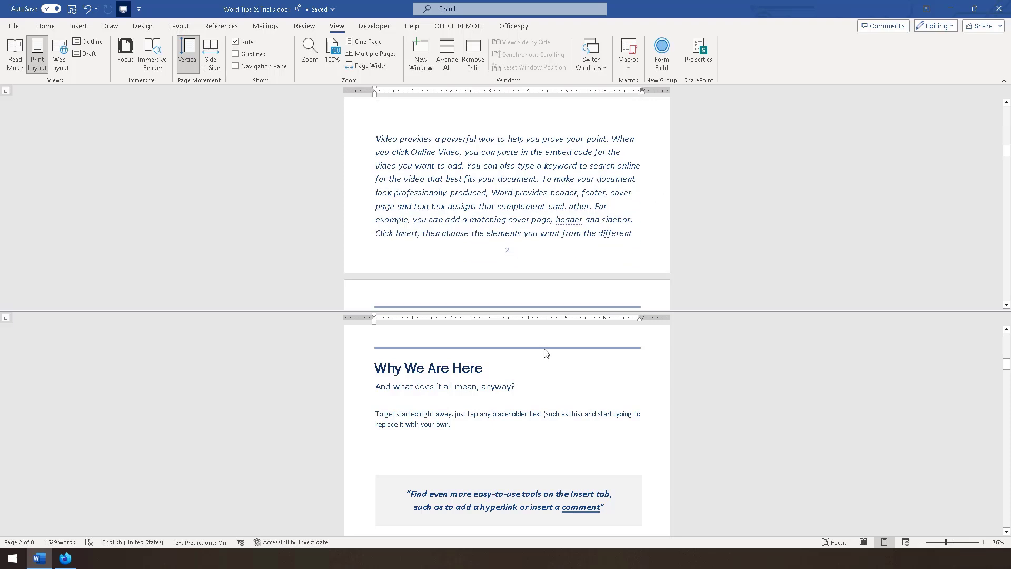
{"action": "scroll", "coordinate": [538, 385], "scroll_direction": "down", "scroll_amount": 3}
{"action": "scroll", "coordinate": [544, 380], "scroll_direction": "down", "scroll_amount": 1}
{"action": "scroll", "coordinate": [544, 383], "scroll_direction": "down", "scroll_amount": 1}
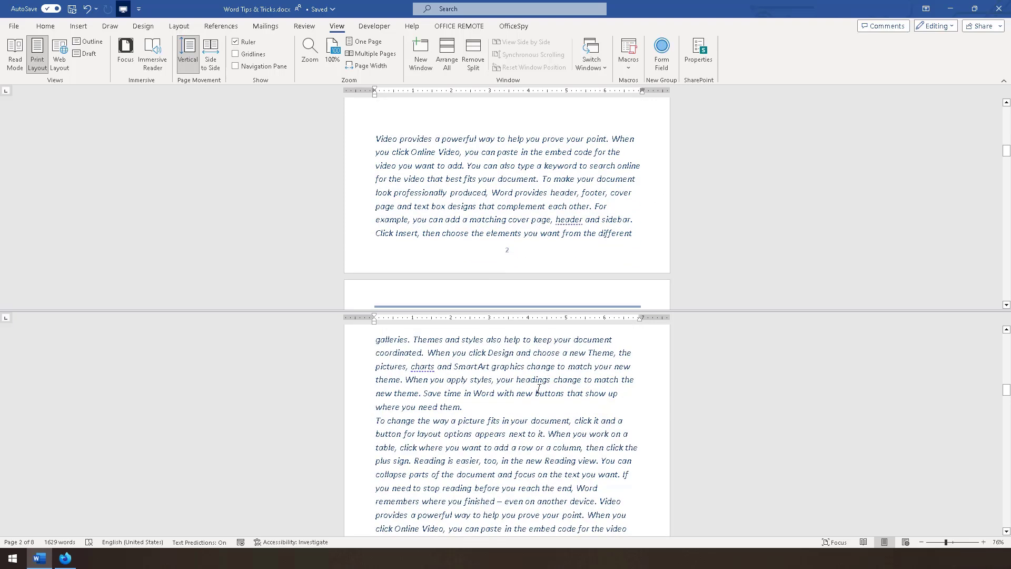
{"action": "scroll", "coordinate": [543, 387], "scroll_direction": "down", "scroll_amount": 1}
{"action": "scroll", "coordinate": [543, 400], "scroll_direction": "down", "scroll_amount": 1}
{"action": "scroll", "coordinate": [544, 399], "scroll_direction": "down", "scroll_amount": 1}
{"action": "scroll", "coordinate": [542, 402], "scroll_direction": "down", "scroll_amount": 2}
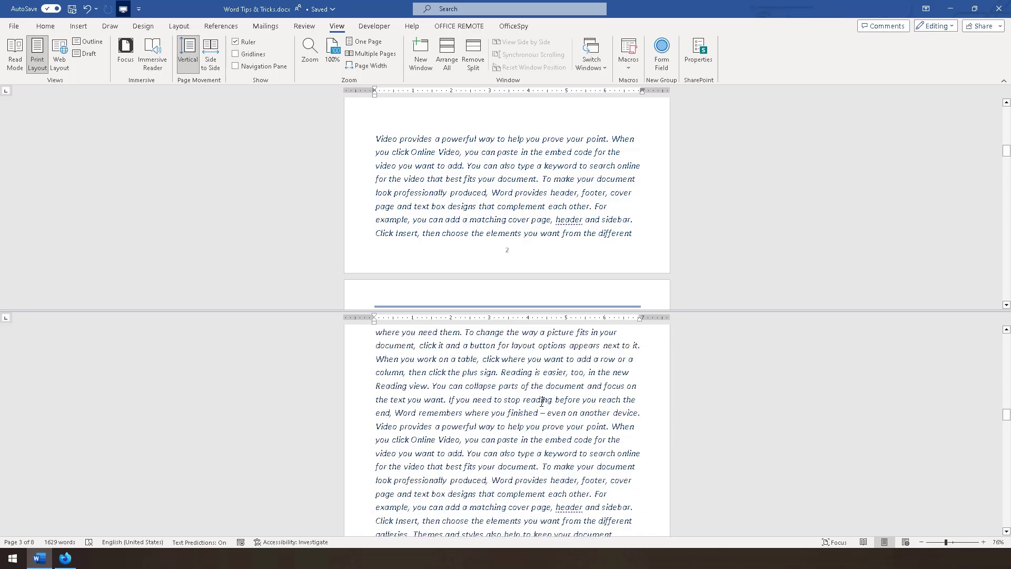
{"action": "scroll", "coordinate": [542, 401], "scroll_direction": "down", "scroll_amount": 2}
{"action": "scroll", "coordinate": [540, 407], "scroll_direction": "down", "scroll_amount": 1}
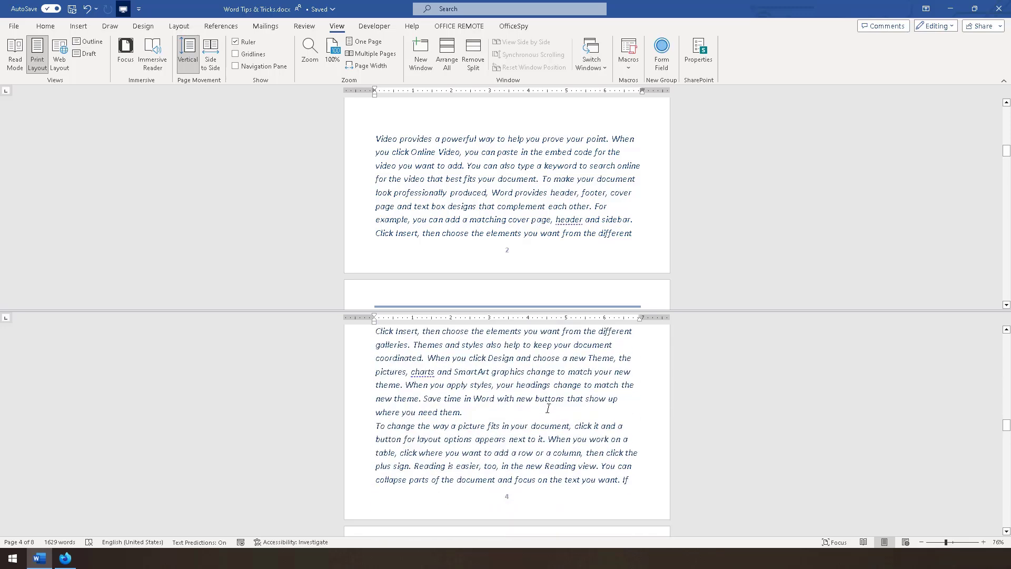
{"action": "scroll", "coordinate": [547, 408], "scroll_direction": "down", "scroll_amount": 1}
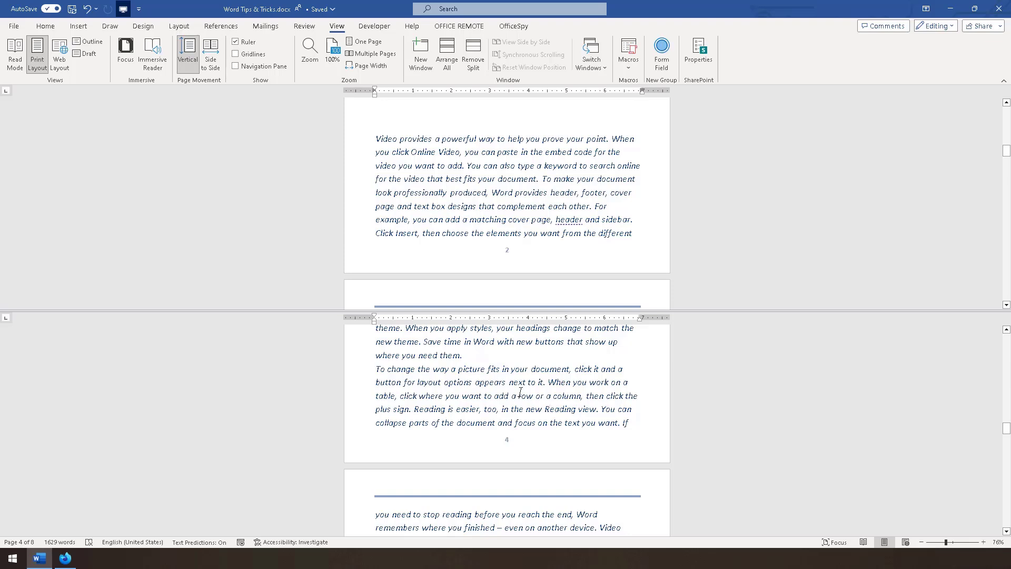
{"action": "scroll", "coordinate": [520, 392], "scroll_direction": "down", "scroll_amount": 1}
{"action": "scroll", "coordinate": [520, 395], "scroll_direction": "down", "scroll_amount": 1}
{"action": "scroll", "coordinate": [521, 405], "scroll_direction": "down", "scroll_amount": 2}
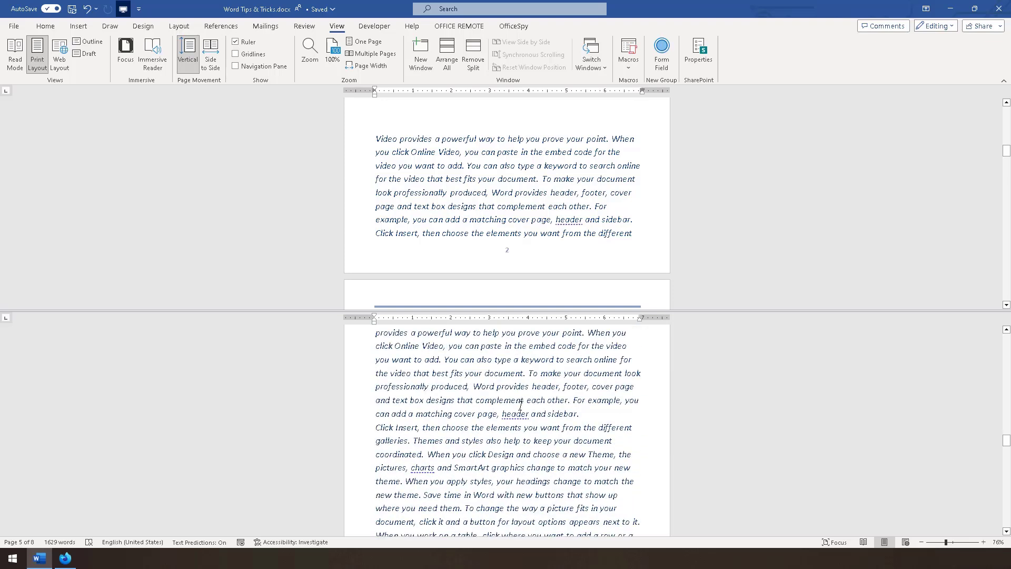
{"action": "scroll", "coordinate": [588, 413], "scroll_direction": "down", "scroll_amount": 2}
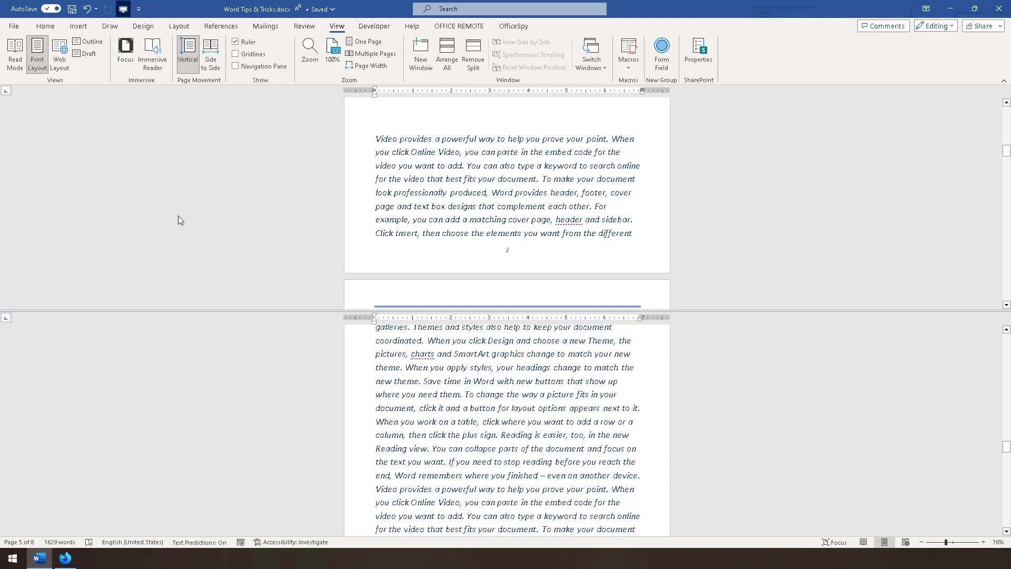
Remove the split to restore a single continuous document view.
{"action": "left_click", "coordinate": [472, 49]}
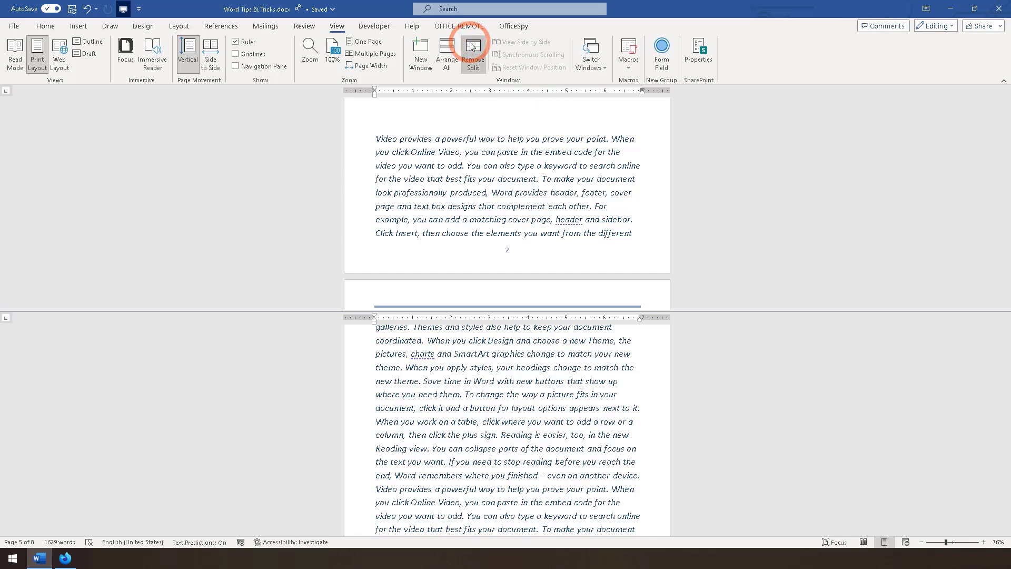
{"action": "scroll", "coordinate": [648, 328], "scroll_direction": "down", "scroll_amount": 4}
{"action": "scroll", "coordinate": [640, 332], "scroll_direction": "down", "scroll_amount": 2}
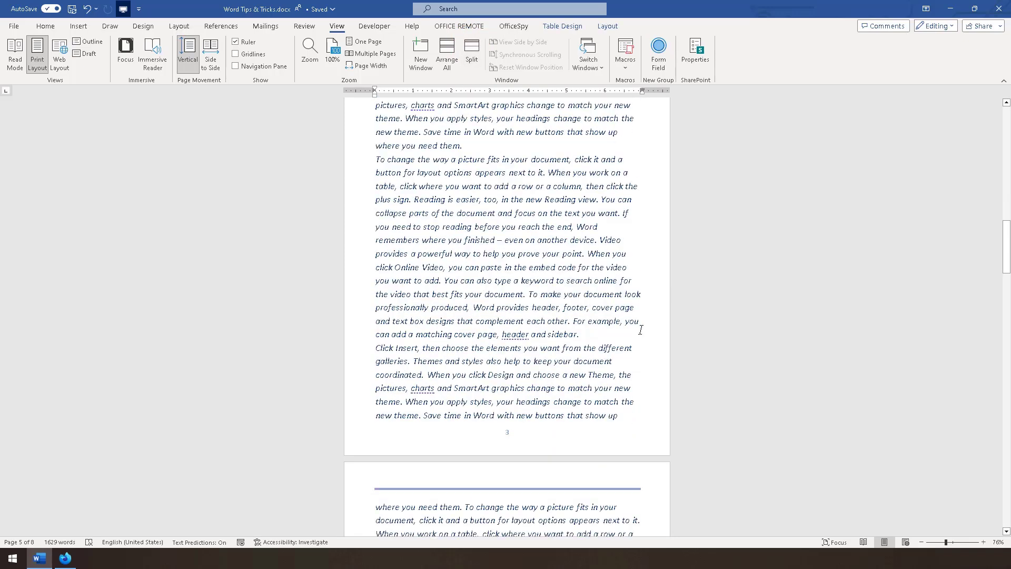
{"action": "scroll", "coordinate": [640, 332], "scroll_direction": "up", "scroll_amount": 4}
{"action": "scroll", "coordinate": [640, 332], "scroll_direction": "up", "scroll_amount": 3}
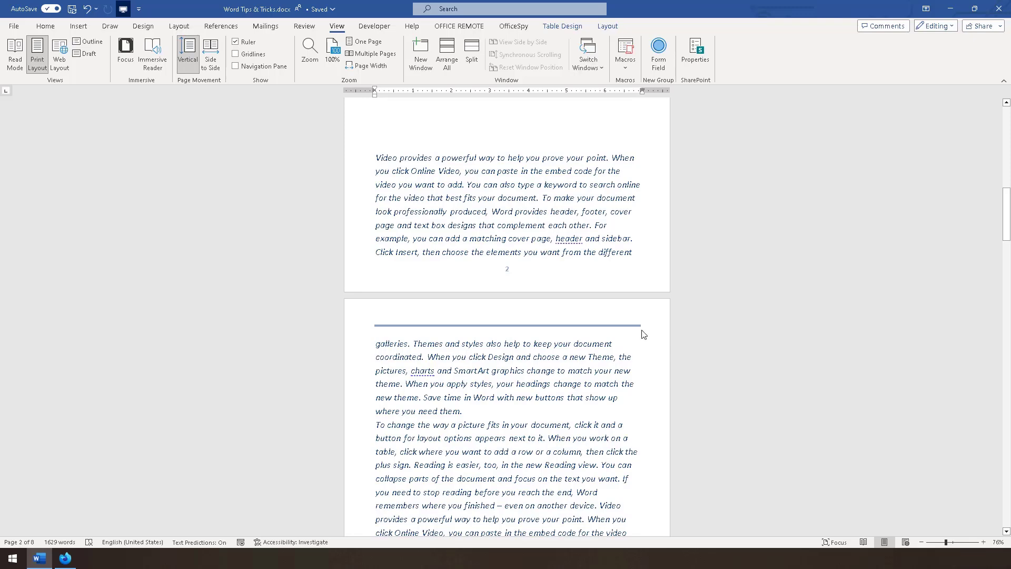